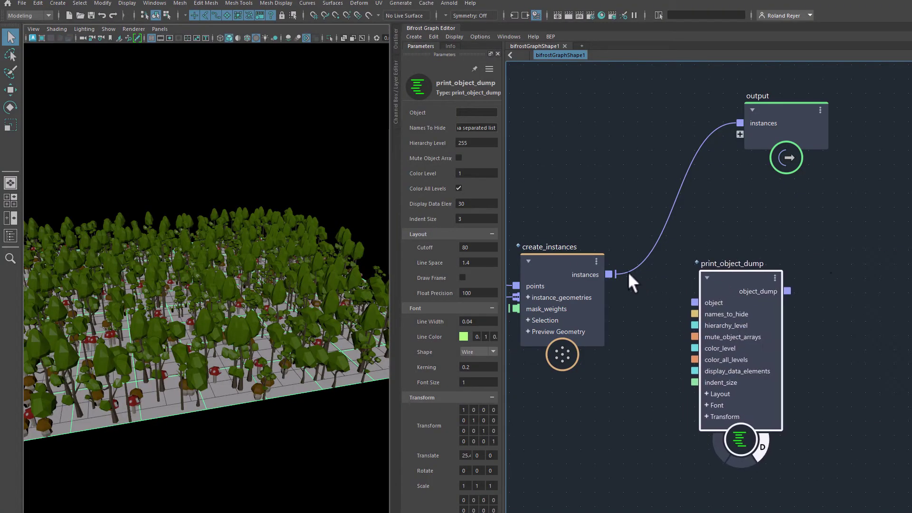
Step: Wire create_instances' instances into print_object_dump's object input and frame the trees with the dump text
drag(631, 282, 694, 302)
scroll(322, 408, down, 5)
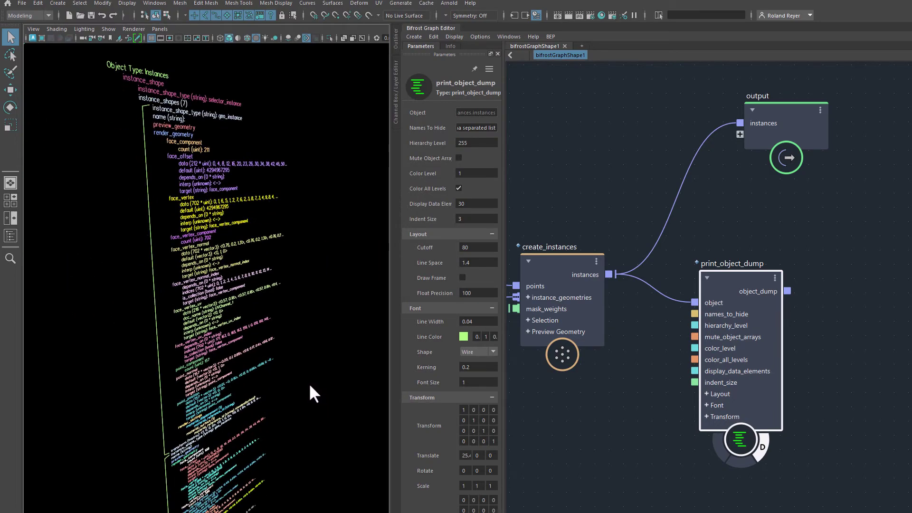
alt+drag(309, 382, 265, 412)
alt+right_drag(264, 412, 224, 387)
alt+middle_drag(224, 387, 234, 326)
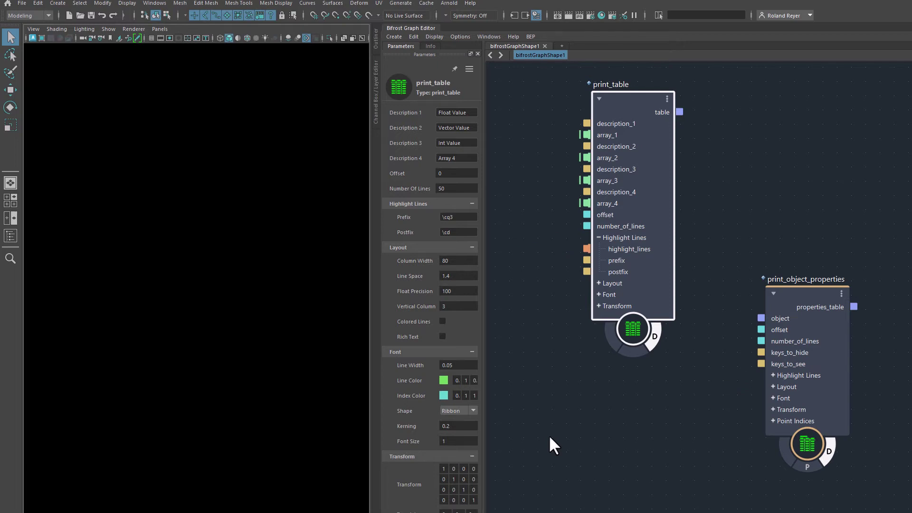
Step: Connect the float, vector and short value arrays to print_table's array_1, array_2 and array_4
middle_drag(530, 379, 727, 394)
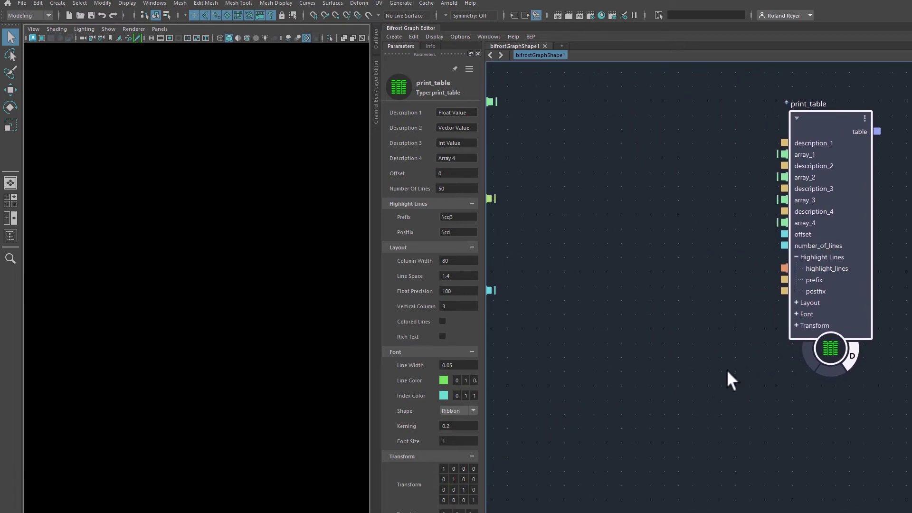
drag(496, 101, 784, 155)
drag(495, 198, 784, 178)
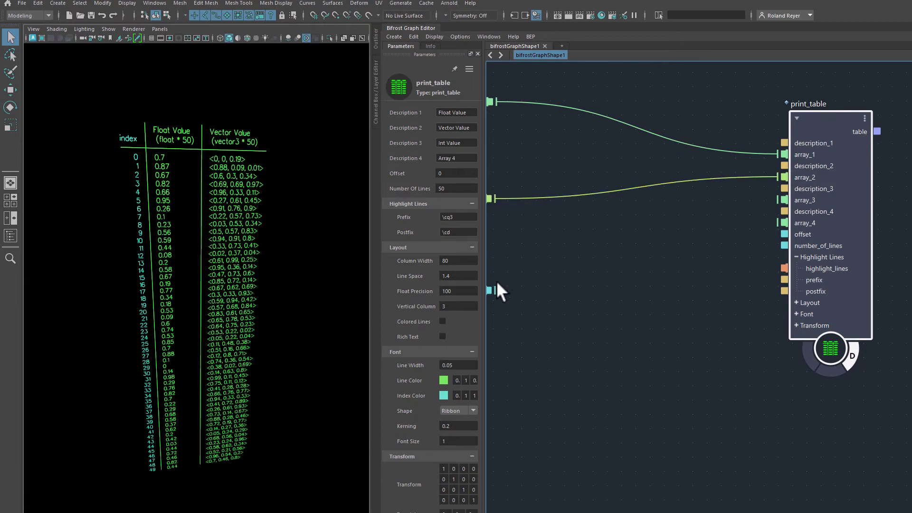
drag(494, 291, 784, 223)
Step: Add a greater node on the floats driving highlight_lines, with threshold 0.8205
key(Tab)
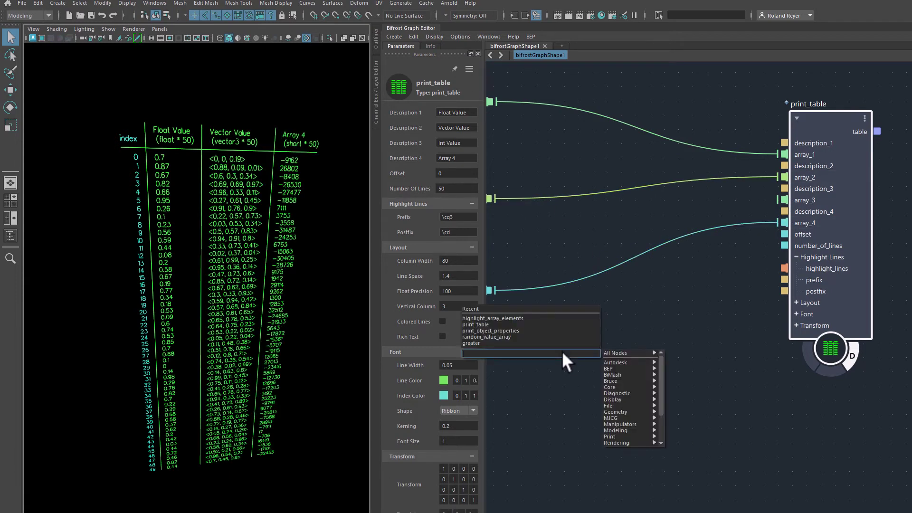
text(grea)
key(Return)
drag(494, 102, 517, 389)
drag(609, 378, 784, 268)
drag(591, 365, 656, 332)
drag(437, 112, 740, 139)
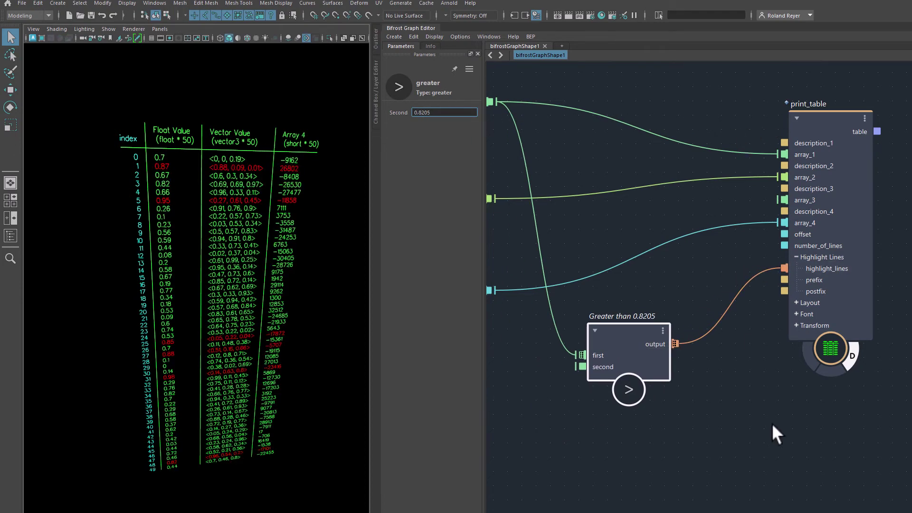
Step: Delete the greater-to-highlight_lines connection and move the greater node aside
click(739, 295)
key(Delete)
drag(657, 356, 596, 356)
Step: Route the floats through a new highlight_array_elements node into array_1, driven by the greater result
key(Tab)
text(hi)
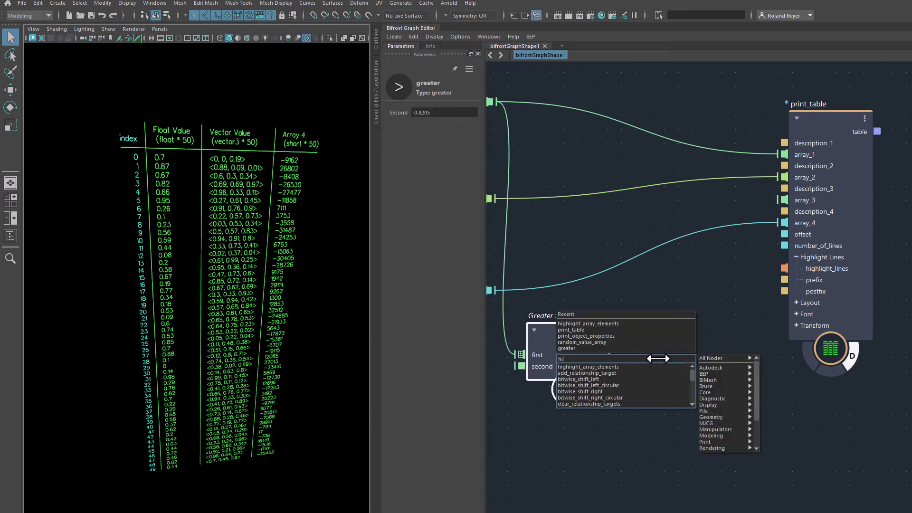
key(Return)
drag(658, 401, 683, 148)
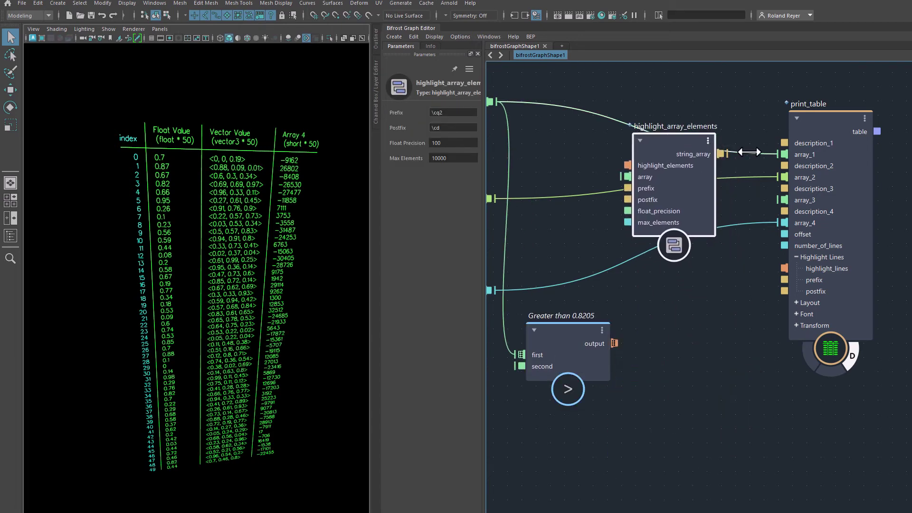
drag(760, 154, 623, 177)
drag(720, 154, 779, 154)
drag(614, 343, 627, 165)
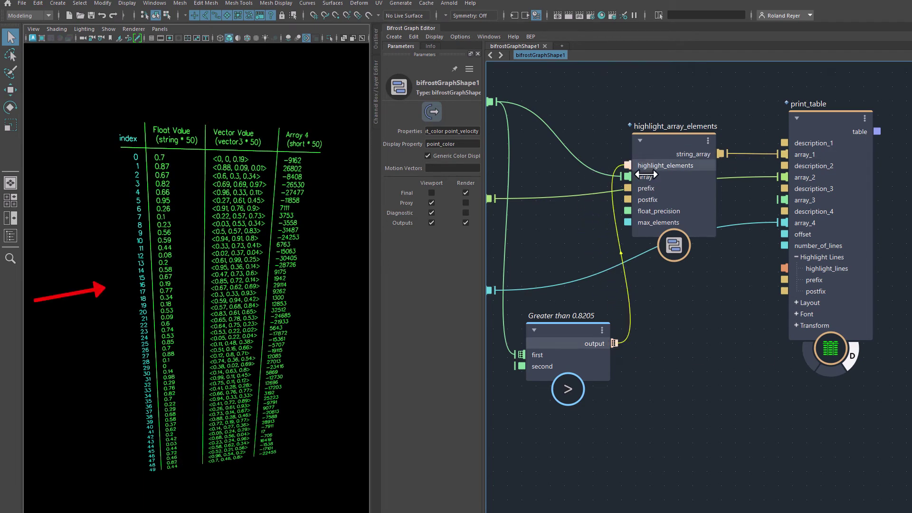
alt+drag(362, 311, 271, 387)
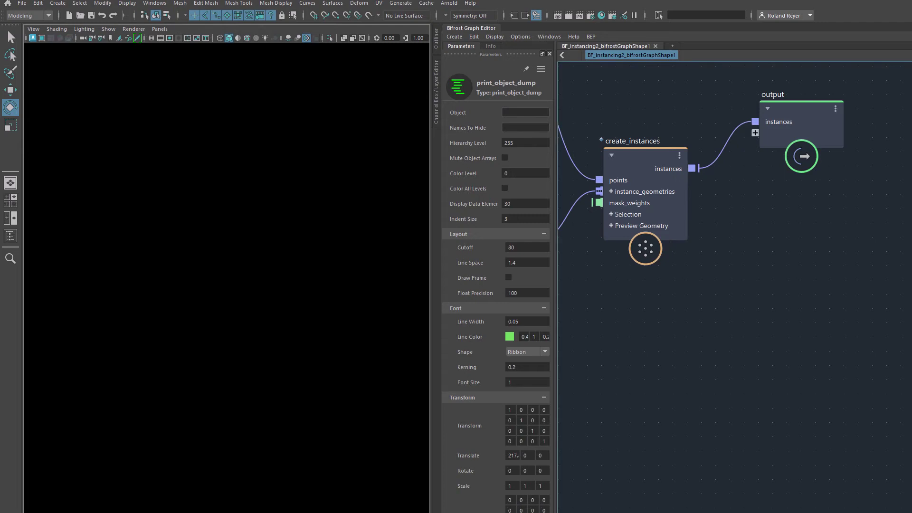
Step: Connect create_instances' instances to print_object_dump's object input and view the printed dump
drag(865, 273, 821, 268)
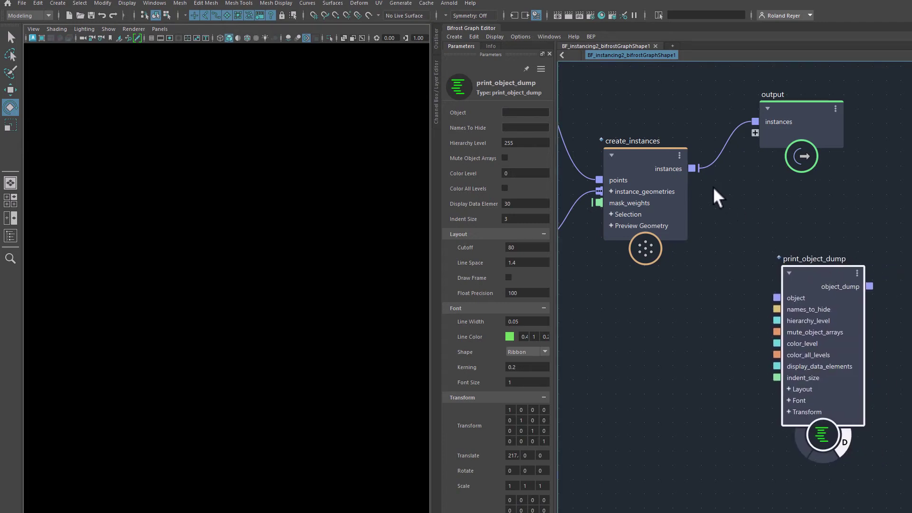
drag(693, 167, 777, 293)
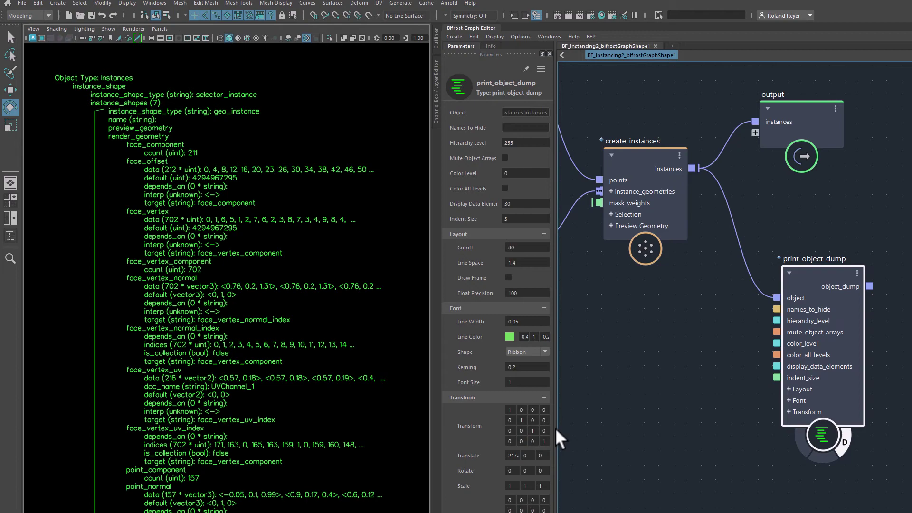
scroll(351, 411, down, 3)
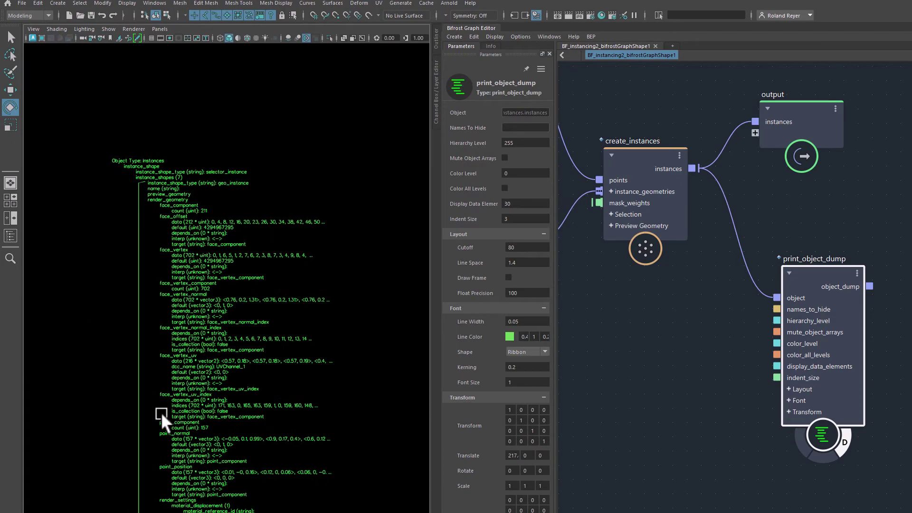
alt+middle_drag(161, 412, 320, 358)
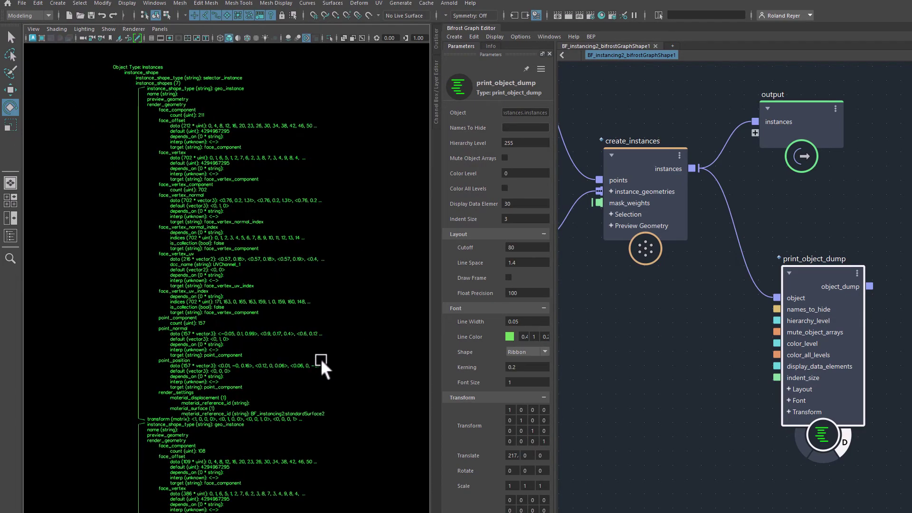
alt+right_drag(320, 358, 226, 366)
Step: Set print_object_dump's Color Level to 3 to colour the text by hierarchy depth
alt+middle_drag(226, 366, 223, 337)
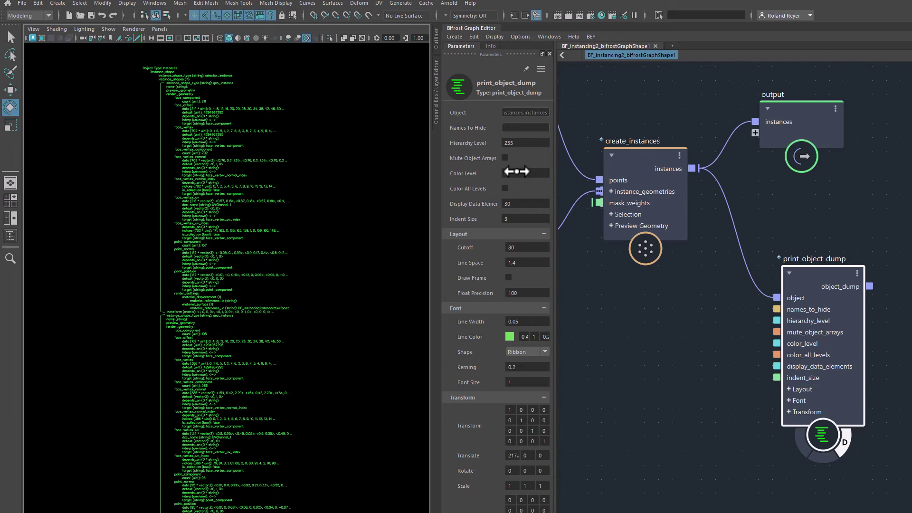
drag(519, 173, 624, 183)
scroll(290, 375, down, 4)
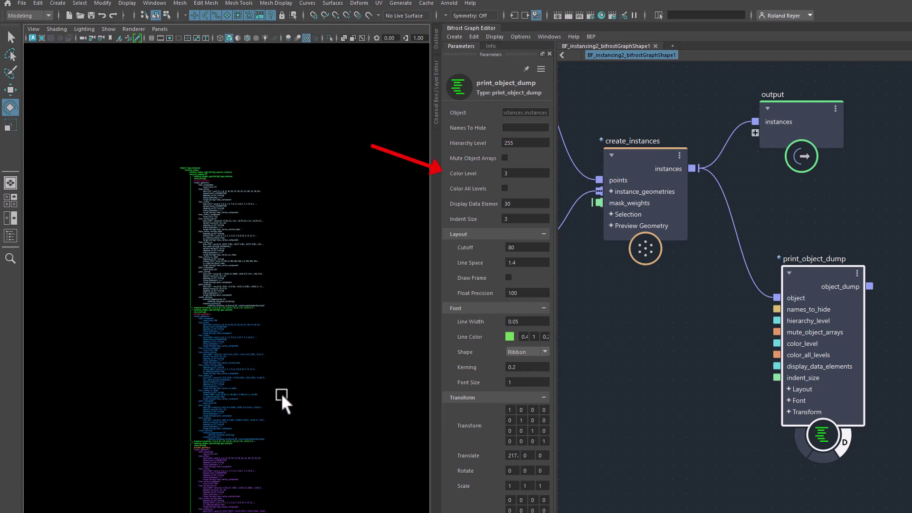
Step: Raise Color Level to 4 and enable Color All Levels
alt+middle_drag(282, 401, 193, 372)
alt+right_drag(193, 372, 361, 375)
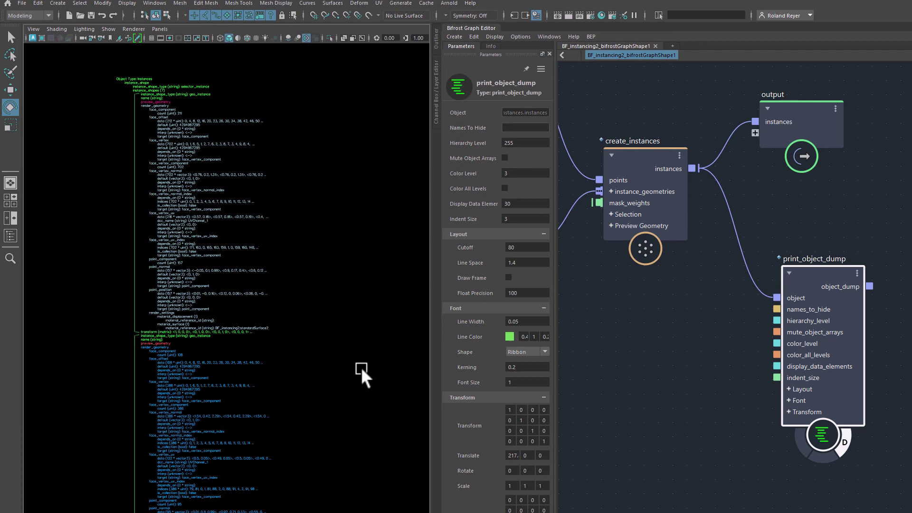
drag(525, 175, 540, 175)
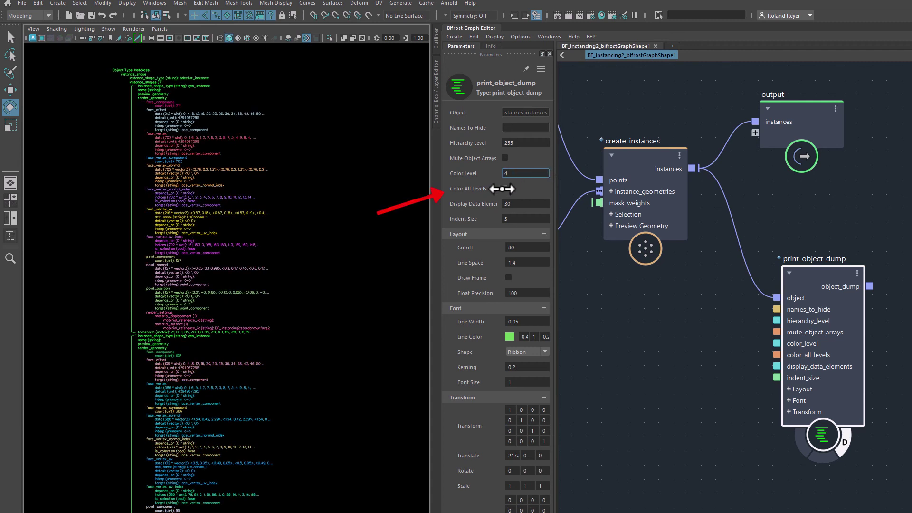
click(504, 188)
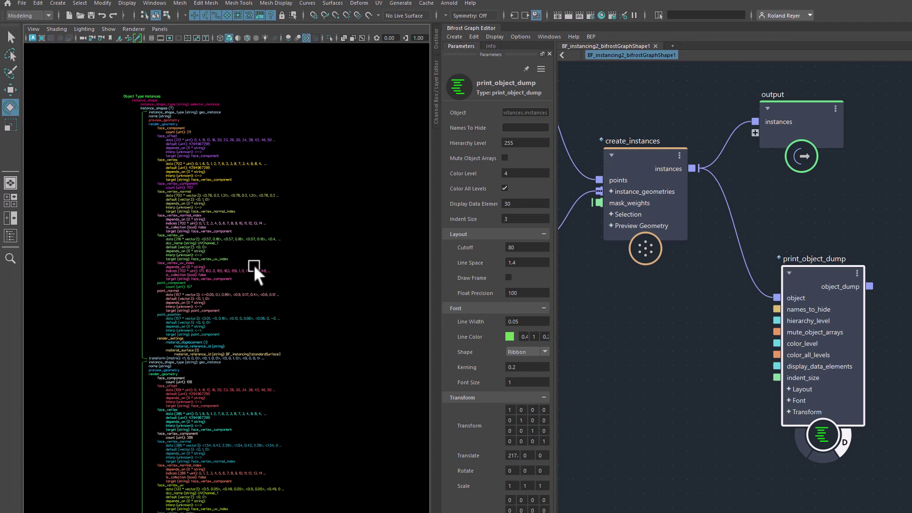
Step: Lower Hierarchy Level to 3 so deeper geometry entries collapse
alt+middle_drag(252, 264, 269, 345)
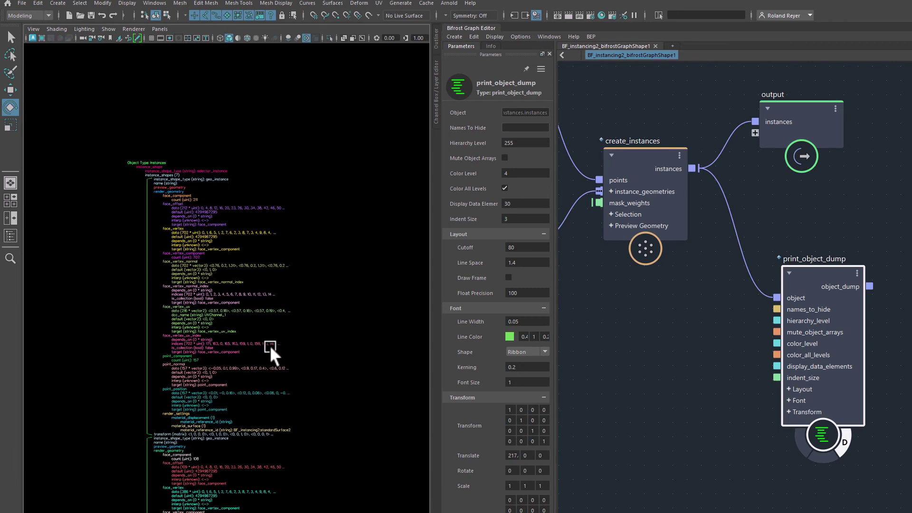
alt+right_drag(270, 344, 472, 203)
drag(517, 142, 307, 159)
mouse_move(272, 197)
alt+middle_down()
mouse_move(259, 294)
mouse_move(264, 315)
alt+middle_up()
Step: Reduce Hierarchy Level to 2, collapsing each instance's preview_geometry and render_geometry entries
alt+right_drag(265, 315, 360, 332)
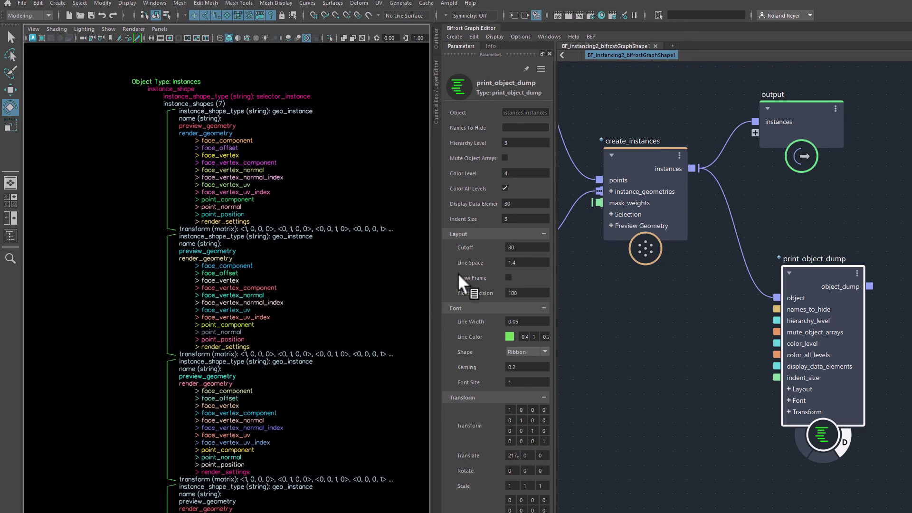
drag(535, 143, 528, 142)
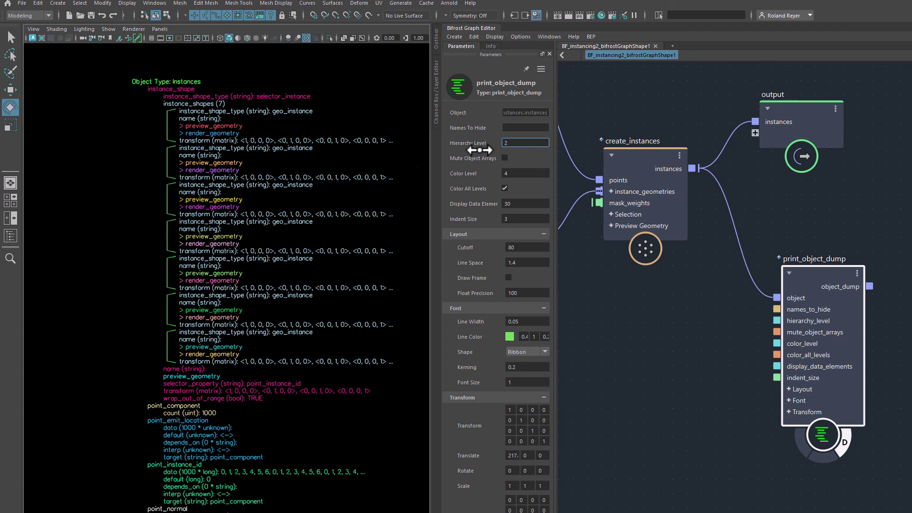
alt+middle_drag(251, 280, 360, 318)
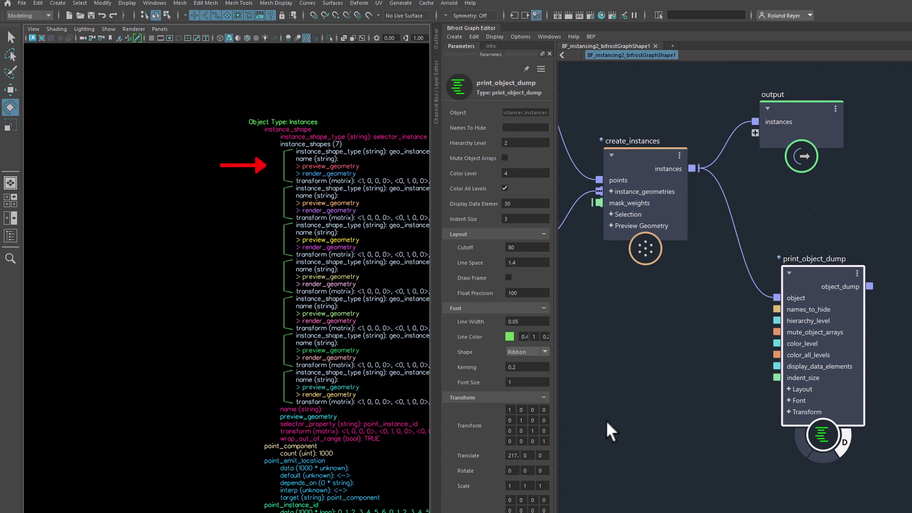